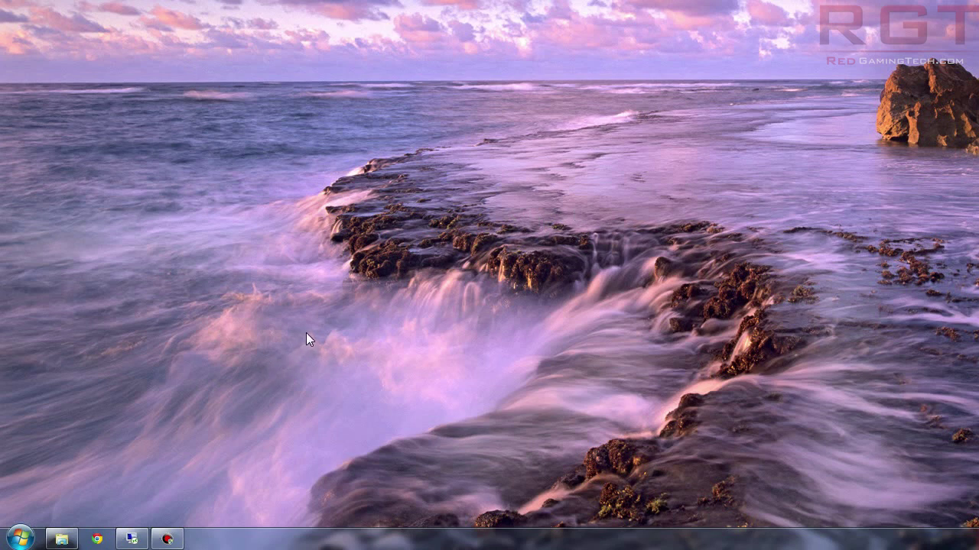
# Step: Search the Windows 7 Start menu for msconfig to find msconfig.exe
pyautogui.moveTo(369, 281); pyautogui.dragTo(301, 361)
pyautogui.press('super')
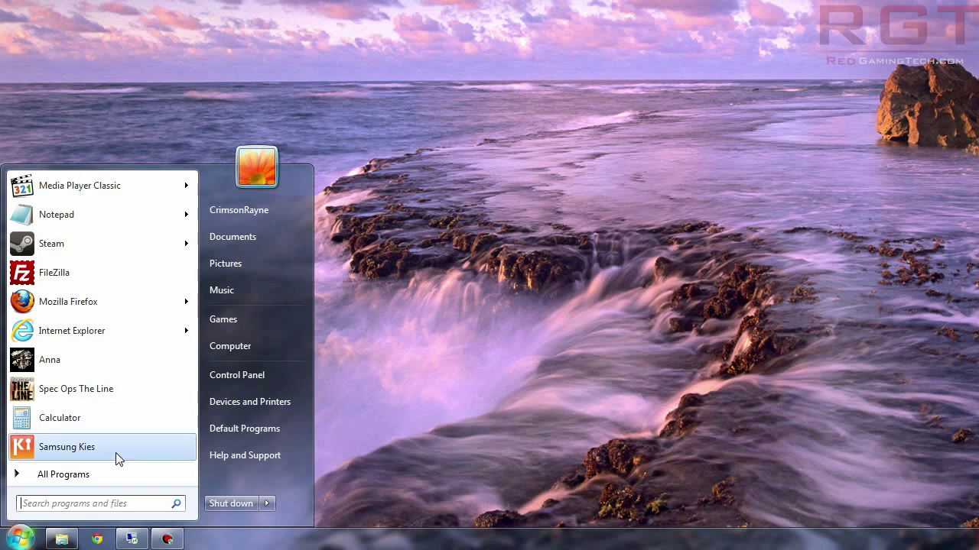
pyautogui.write('msconfig')
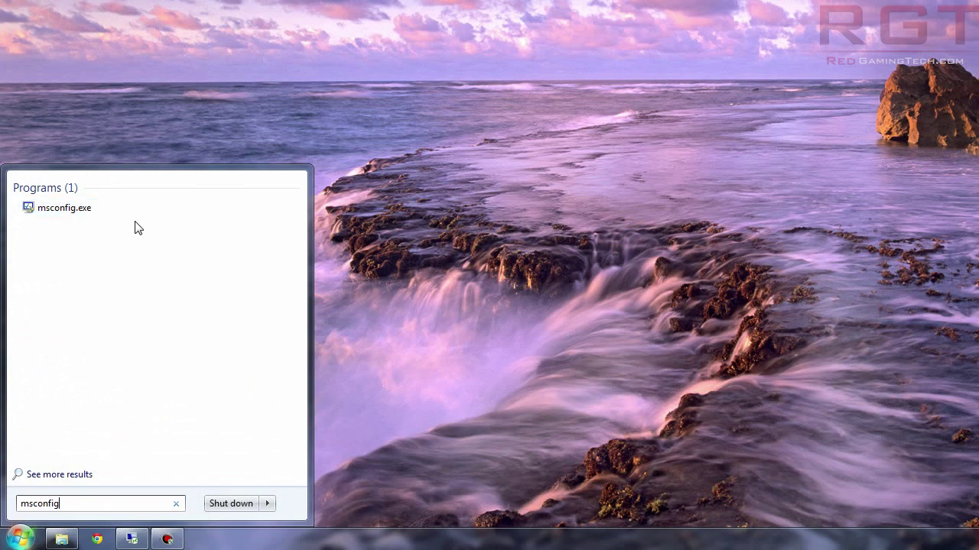
# Step: Launch msconfig.exe and move the System Configuration window fully on screen near the centre
pyautogui.click(74, 211)
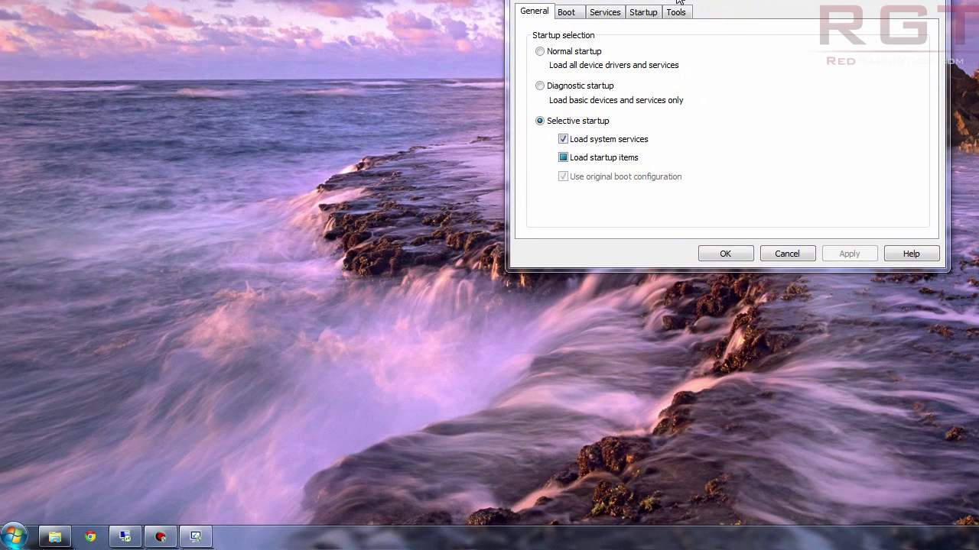
pyautogui.click(679, 50)
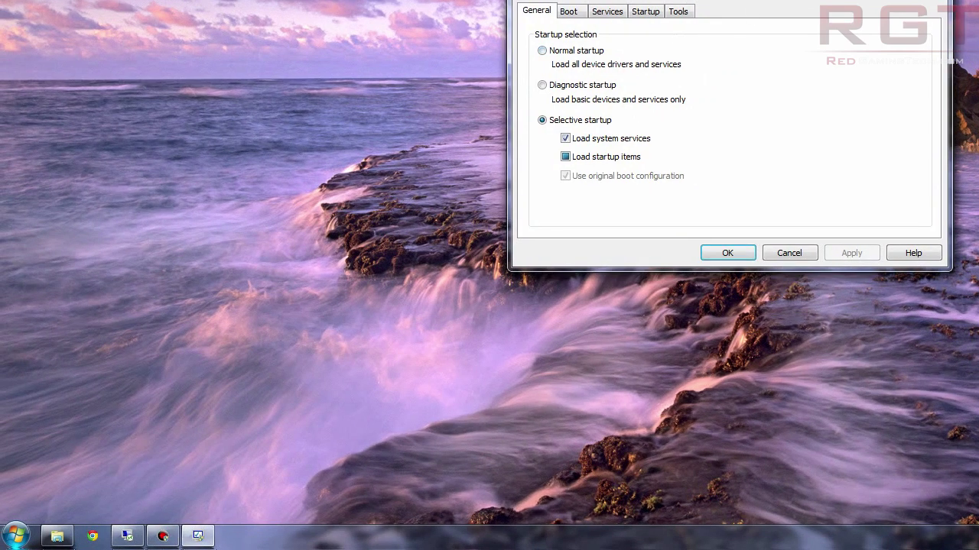
pyautogui.moveTo(773, 1); pyautogui.dragTo(679, 76)
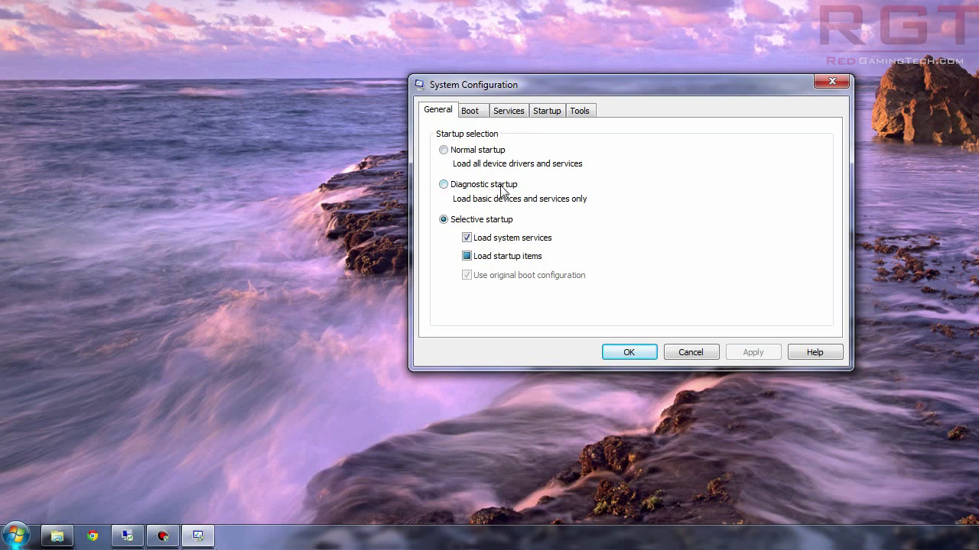
pyautogui.moveTo(495, 89); pyautogui.dragTo(485, 101)
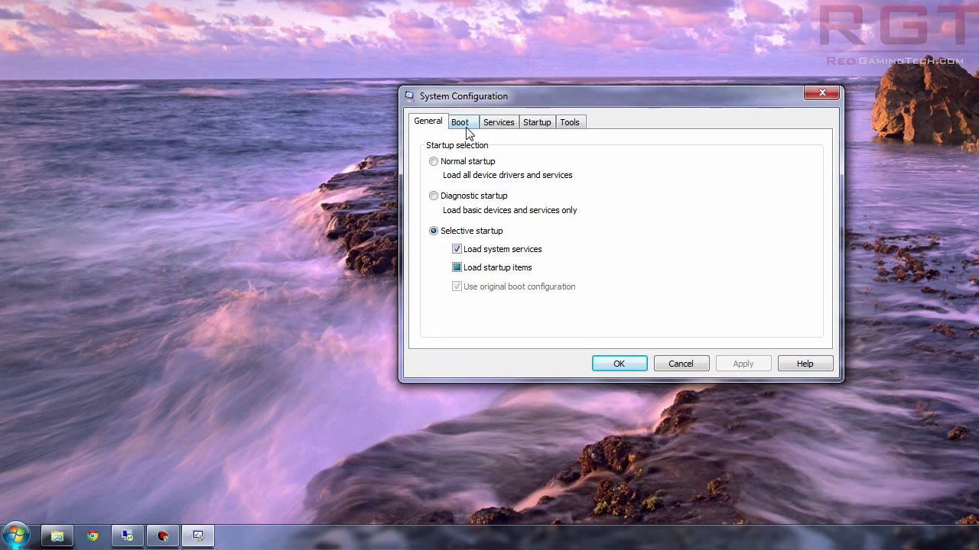
# Step: Show the Boot tab's Windows 7 settings and shift the dialog slightly lower on screen
pyautogui.click(462, 124)
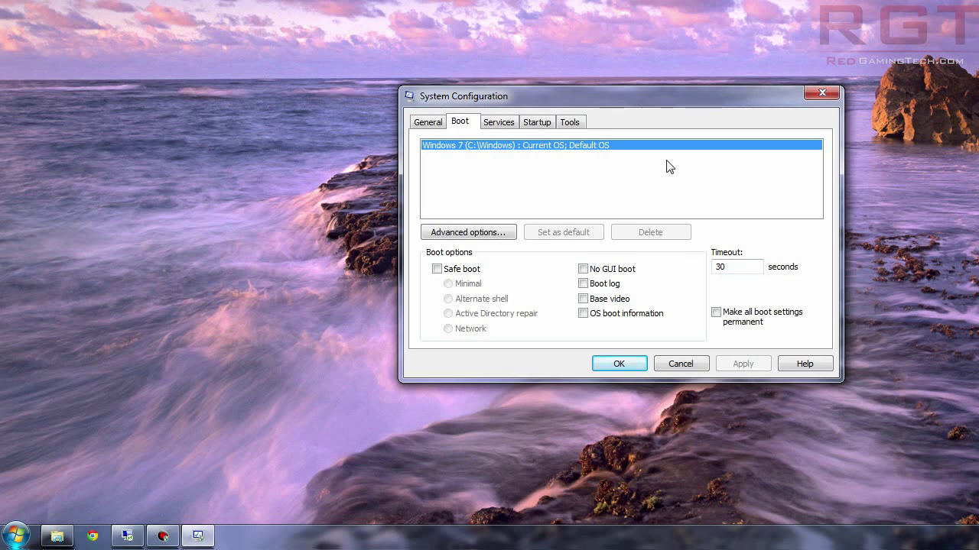
pyautogui.moveTo(690, 104); pyautogui.dragTo(682, 102)
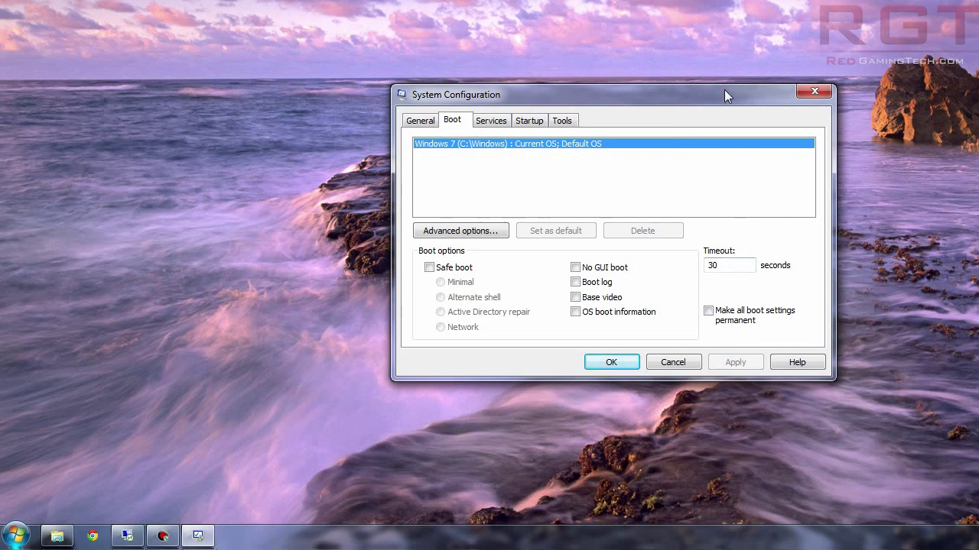
pyautogui.moveTo(724, 89); pyautogui.dragTo(715, 97)
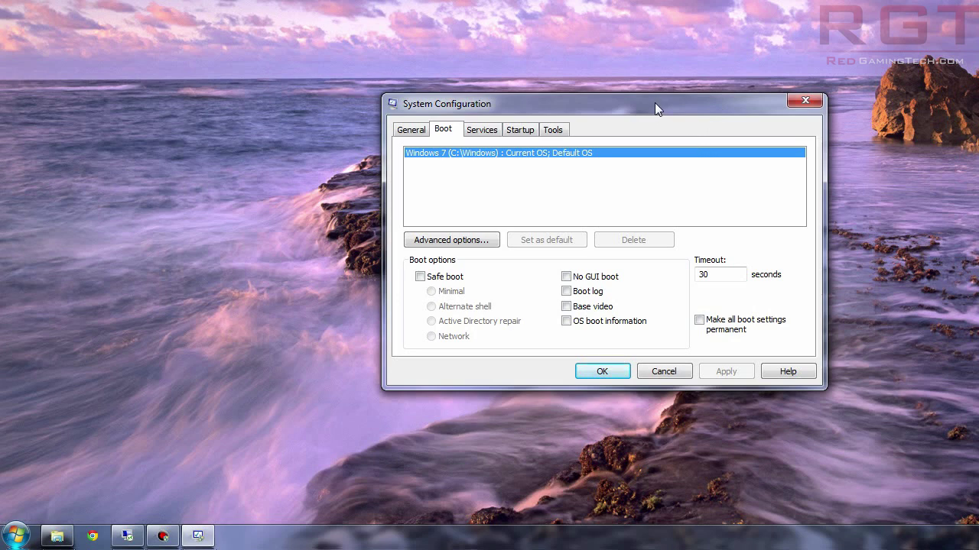
pyautogui.moveTo(654, 103); pyautogui.dragTo(655, 105)
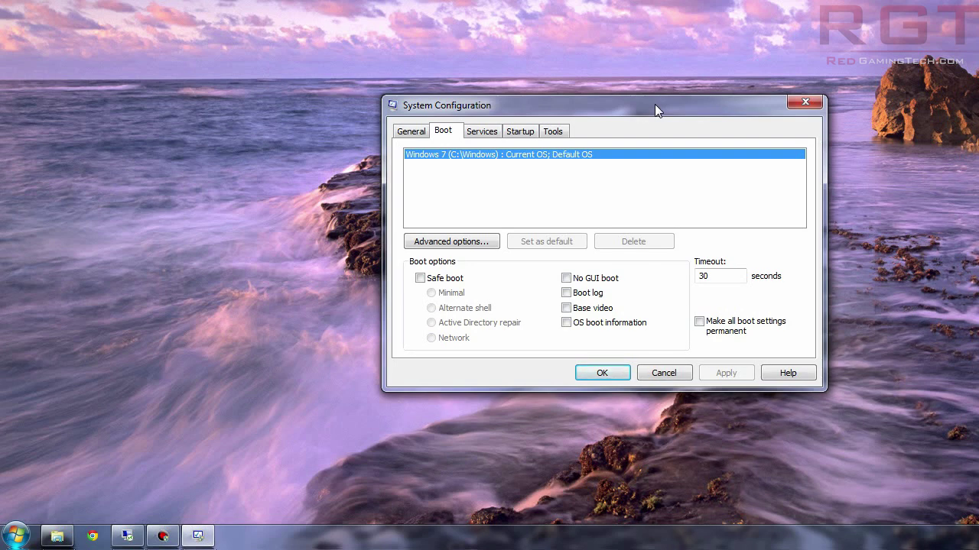
pyautogui.moveTo(639, 101); pyautogui.dragTo(651, 87)
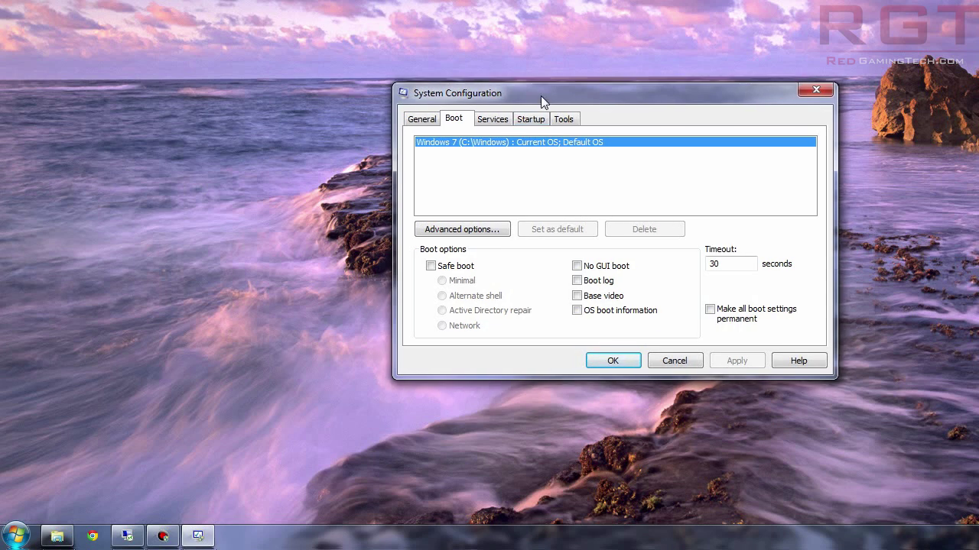
pyautogui.moveTo(541, 98); pyautogui.dragTo(521, 109)
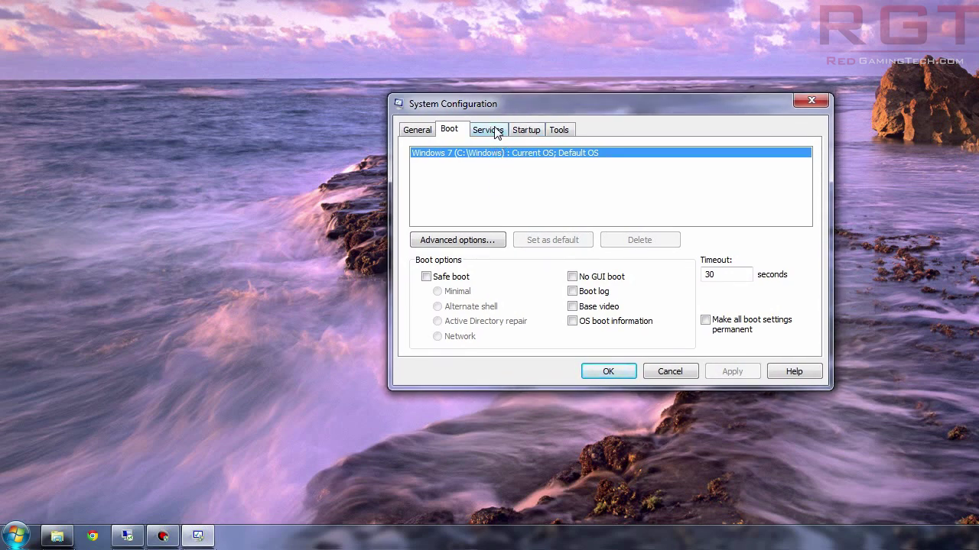
pyautogui.moveTo(511, 110); pyautogui.dragTo(507, 129)
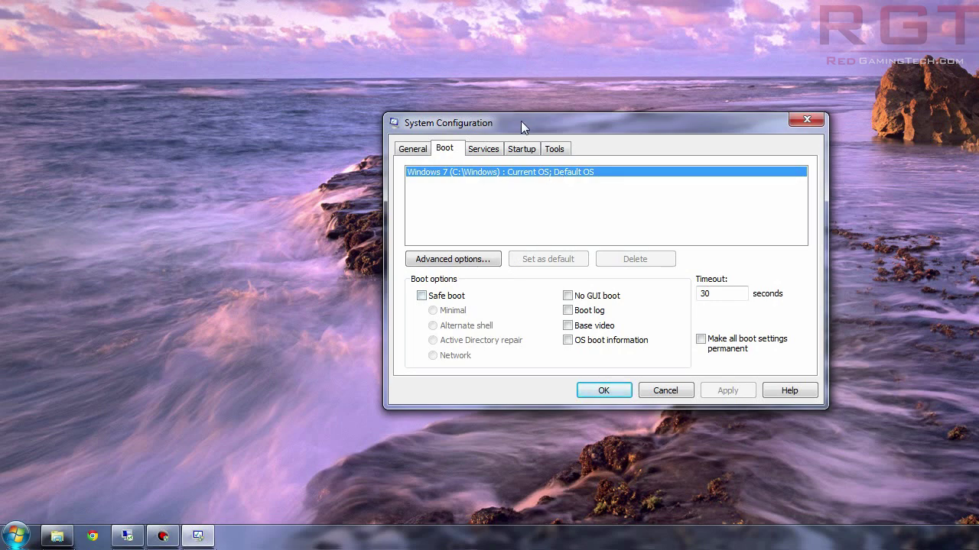
pyautogui.moveTo(521, 121); pyautogui.dragTo(528, 144)
pyautogui.click(491, 172)
pyautogui.scroll(-1, 546, 302)
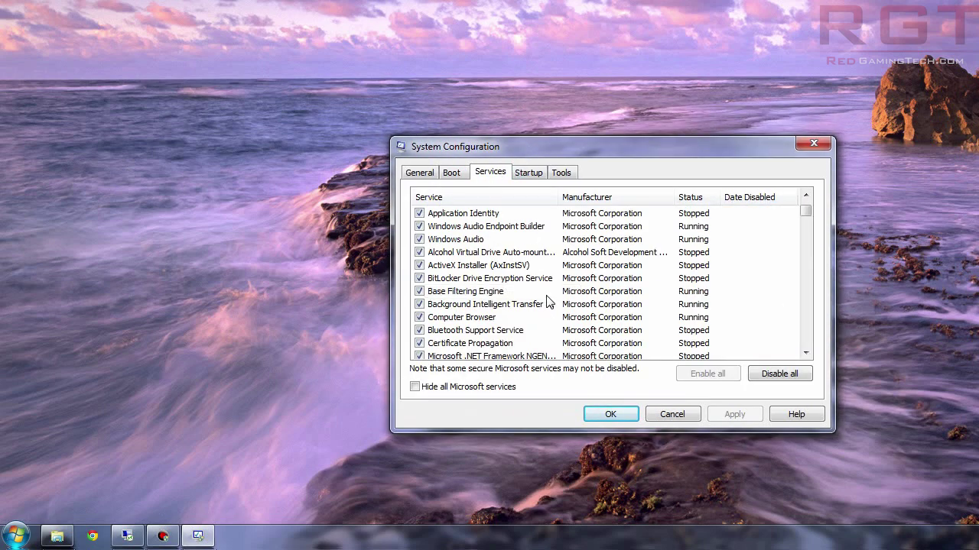
pyautogui.scroll(-14, 547, 302)
pyautogui.scroll(5, 544, 298)
pyautogui.scroll(-11, 542, 295)
pyautogui.scroll(-20, 542, 290)
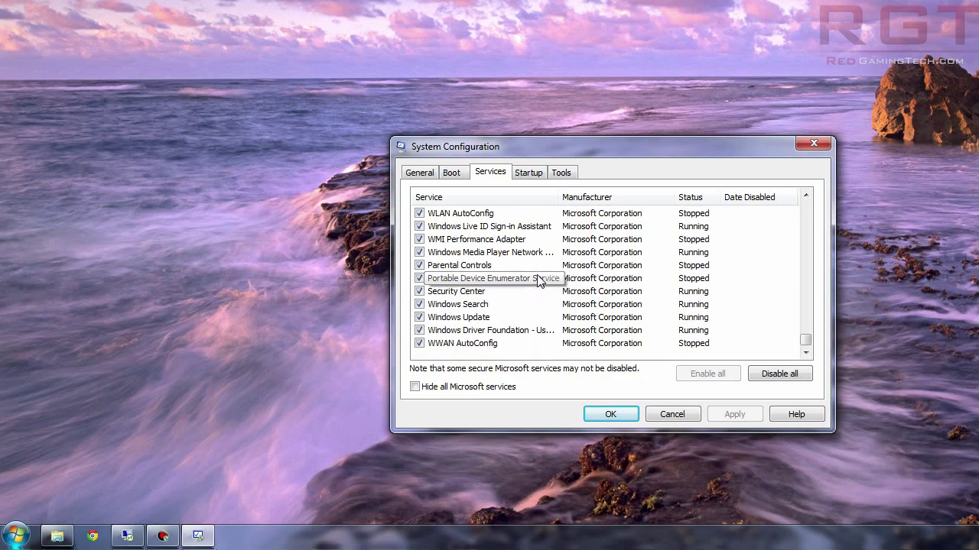
pyautogui.scroll(18, 538, 281)
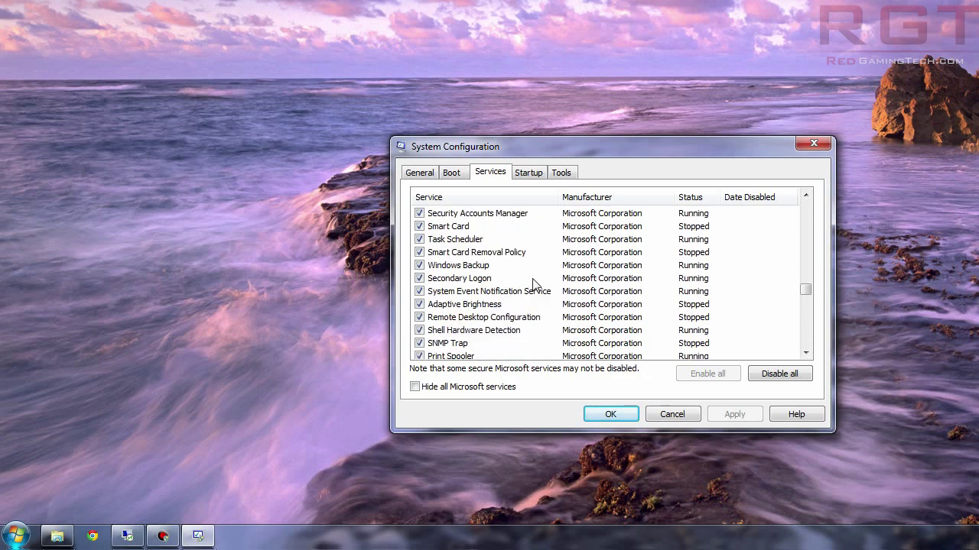
pyautogui.scroll(15, 532, 279)
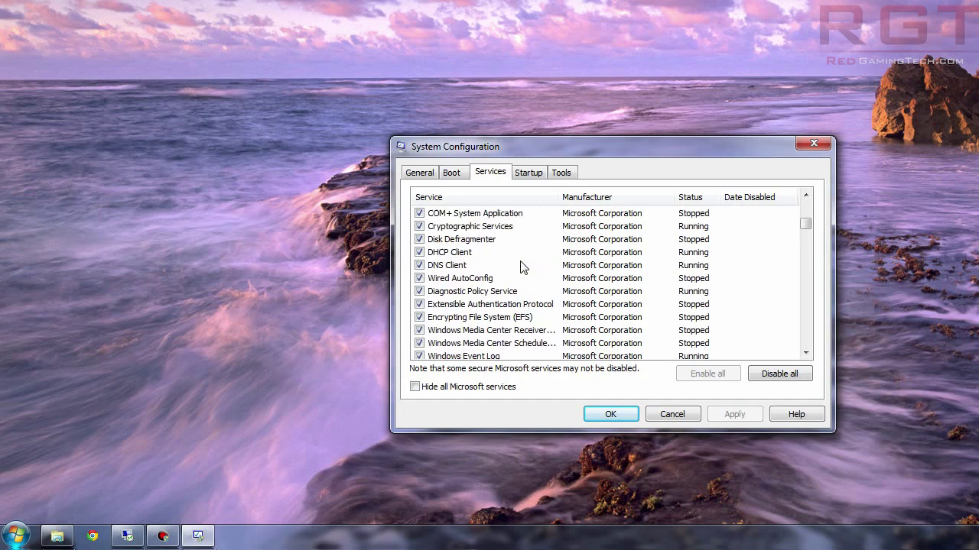
pyautogui.scroll(5, 520, 266)
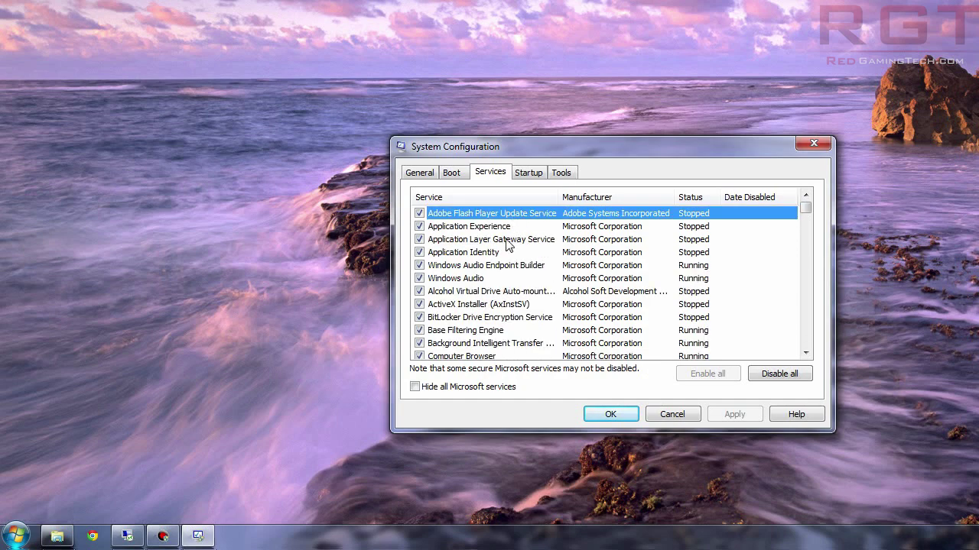
pyautogui.scroll(-12, 509, 244)
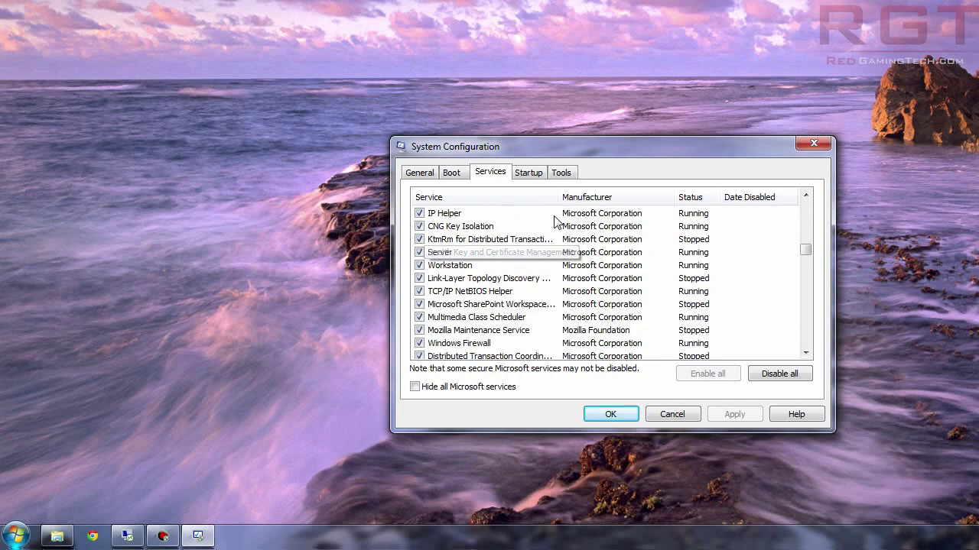
pyautogui.scroll(-15, 554, 244)
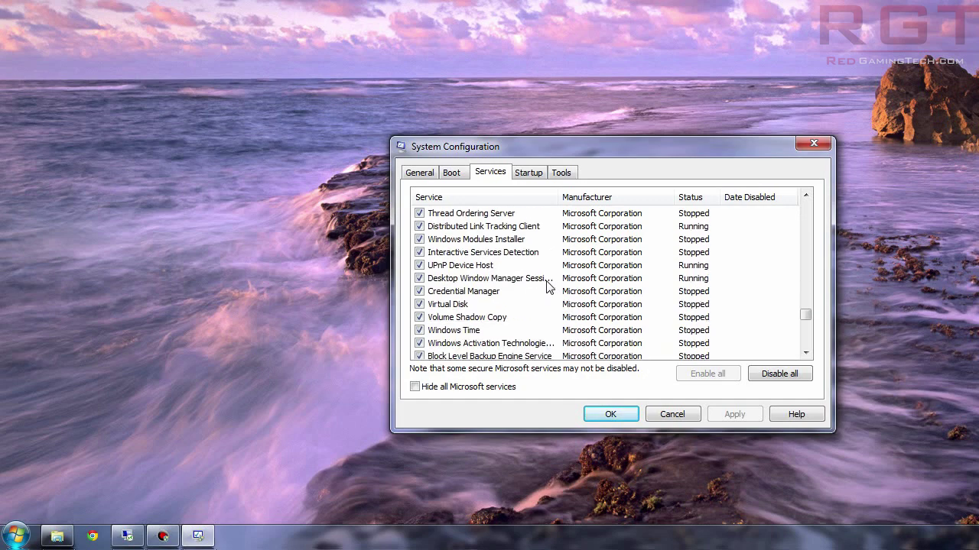
pyautogui.scroll(-8, 548, 287)
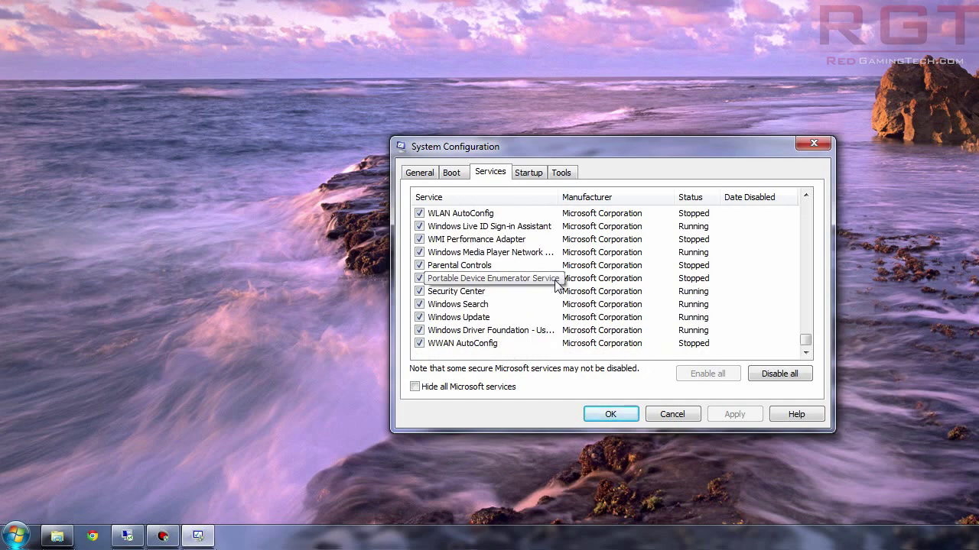
pyautogui.scroll(12, 562, 291)
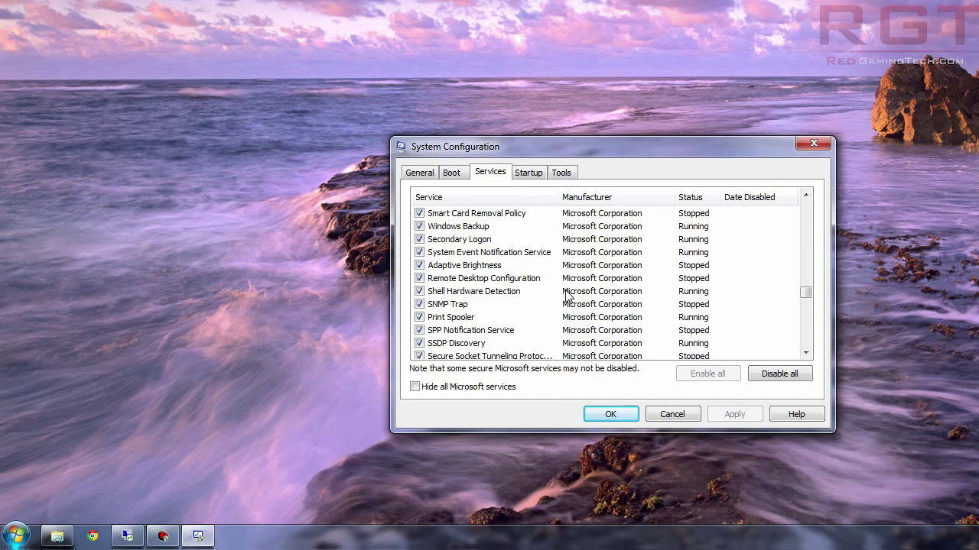
pyautogui.scroll(15, 567, 296)
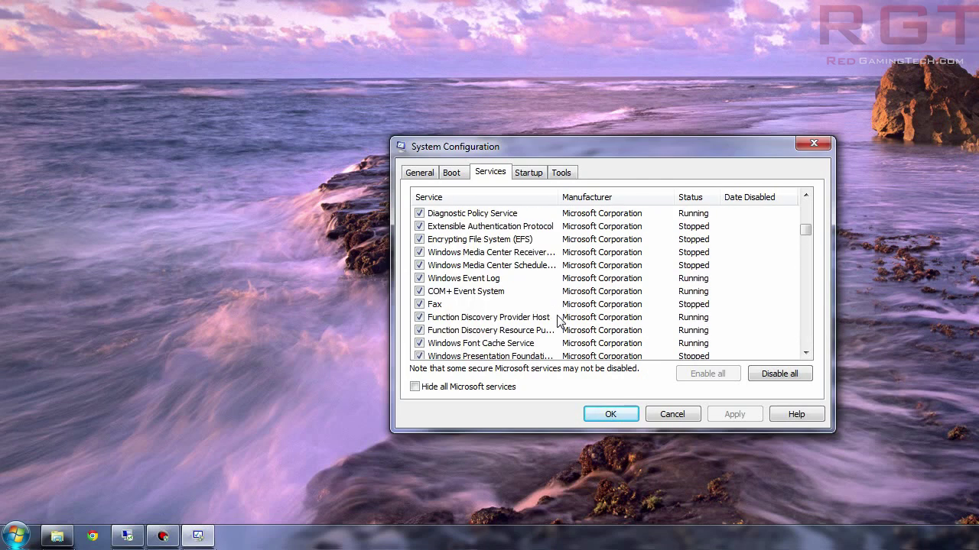
pyautogui.scroll(5, 558, 321)
pyautogui.scroll(-1, 563, 315)
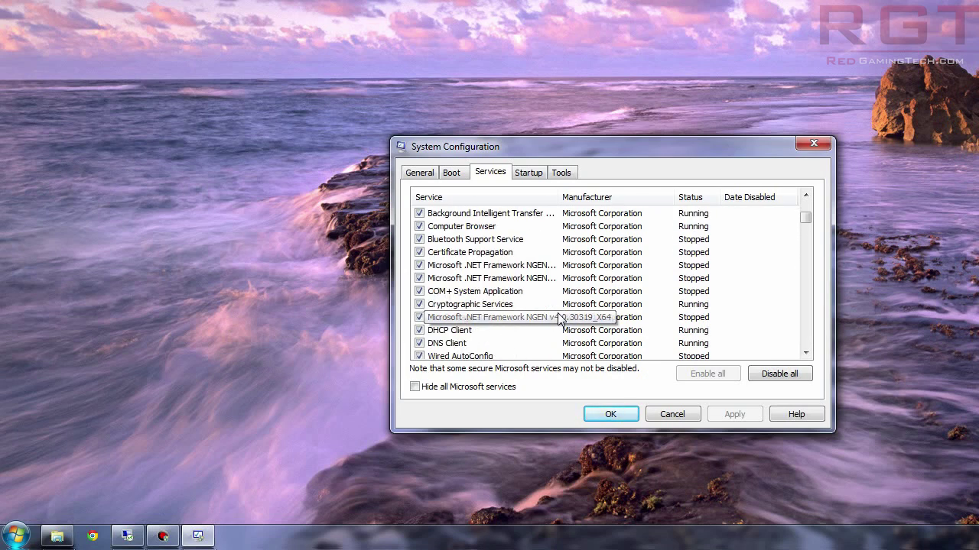
pyautogui.scroll(2, 810, 221)
pyautogui.moveTo(812, 221); pyautogui.dragTo(807, 303)
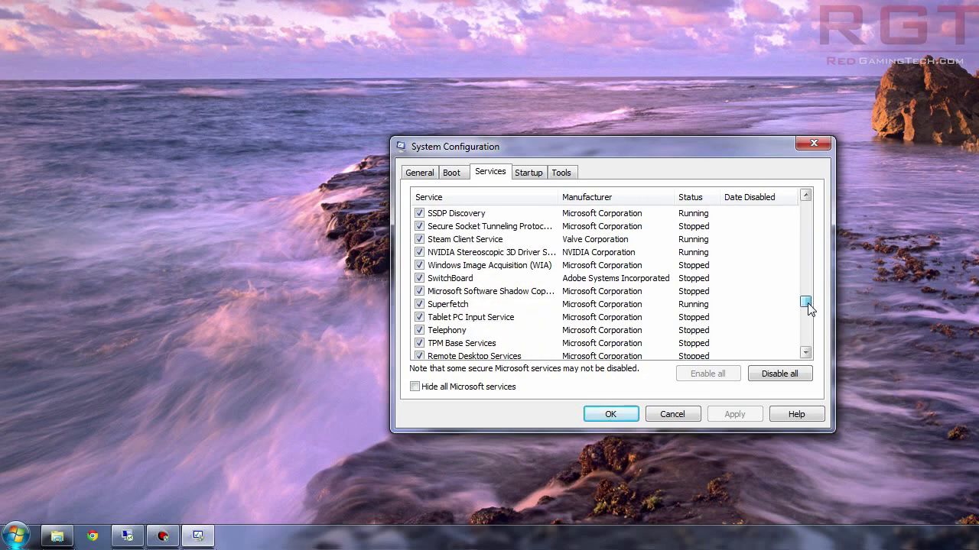
pyautogui.moveTo(807, 303); pyautogui.dragTo(808, 302)
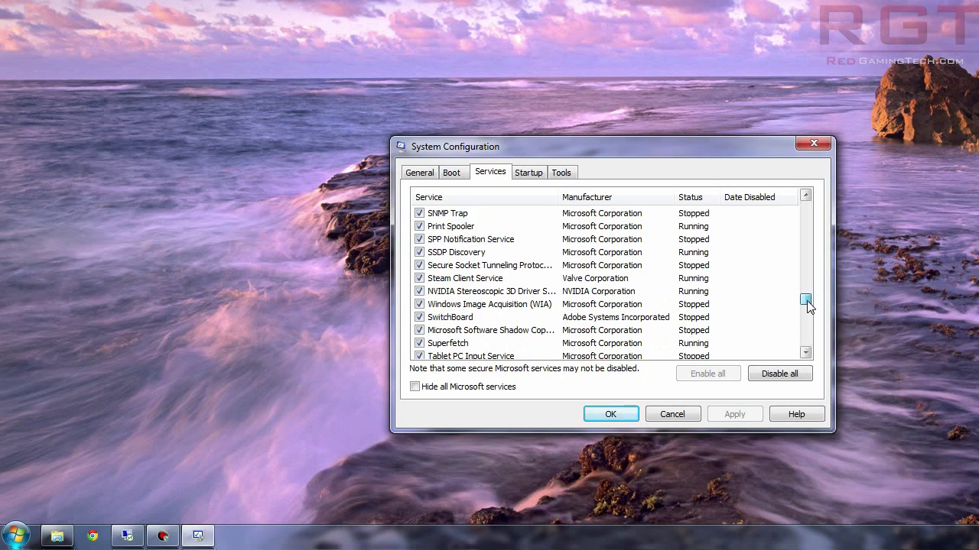
pyautogui.click(484, 281)
pyautogui.scroll(-1, 501, 289)
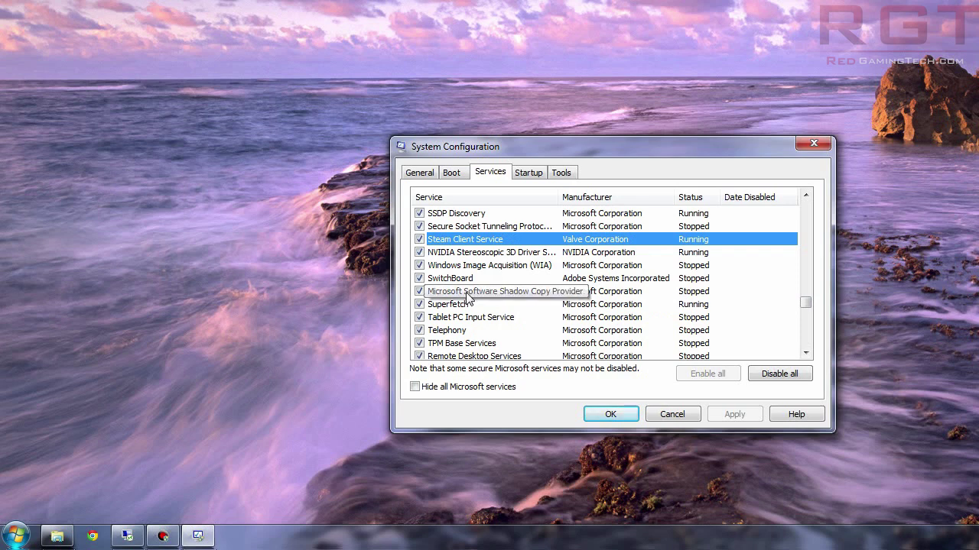
pyautogui.scroll(-12, 468, 294)
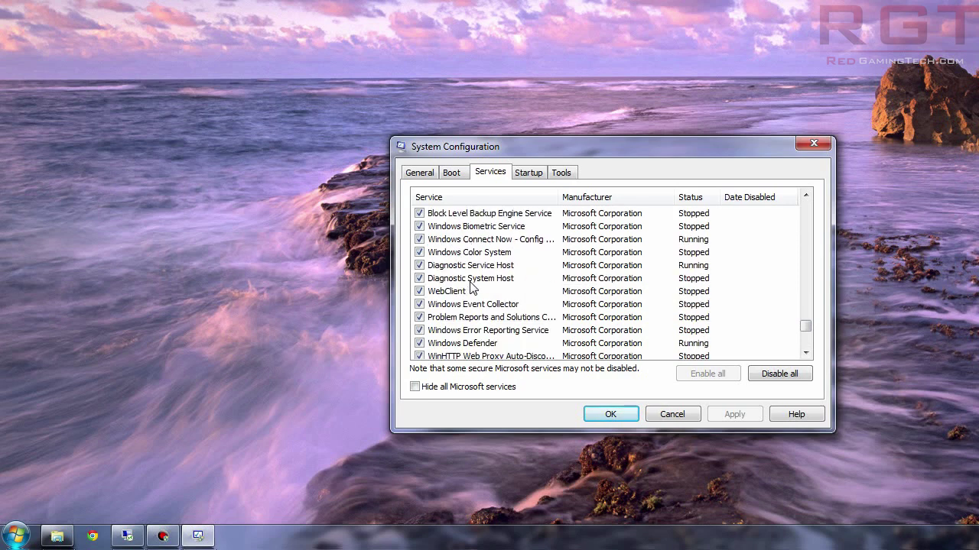
pyautogui.scroll(-2, 473, 286)
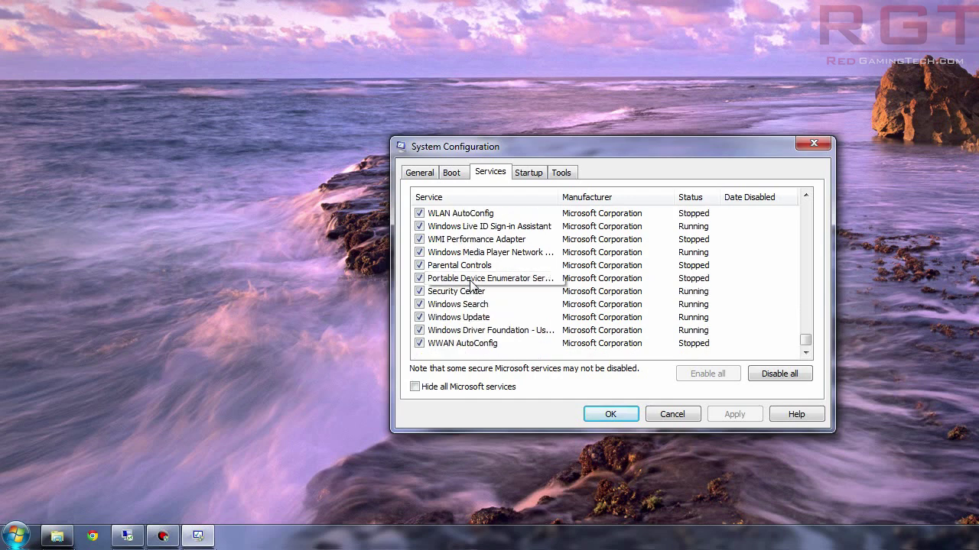
pyautogui.scroll(7, 472, 287)
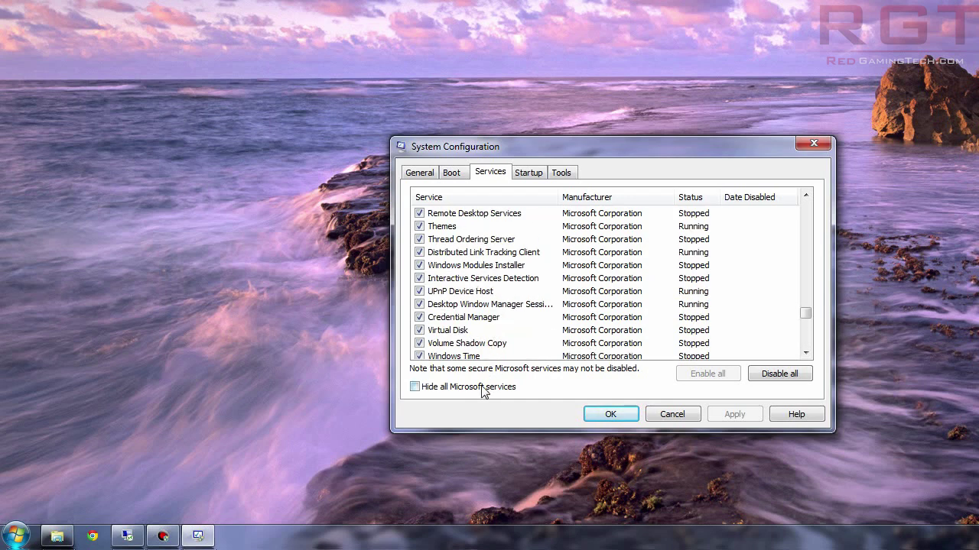
pyautogui.click(422, 387)
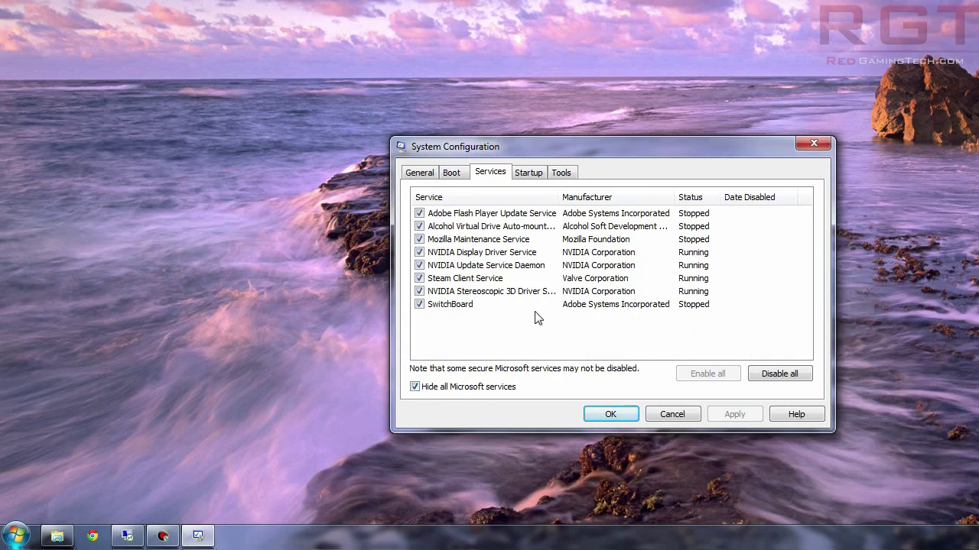
pyautogui.click(439, 393)
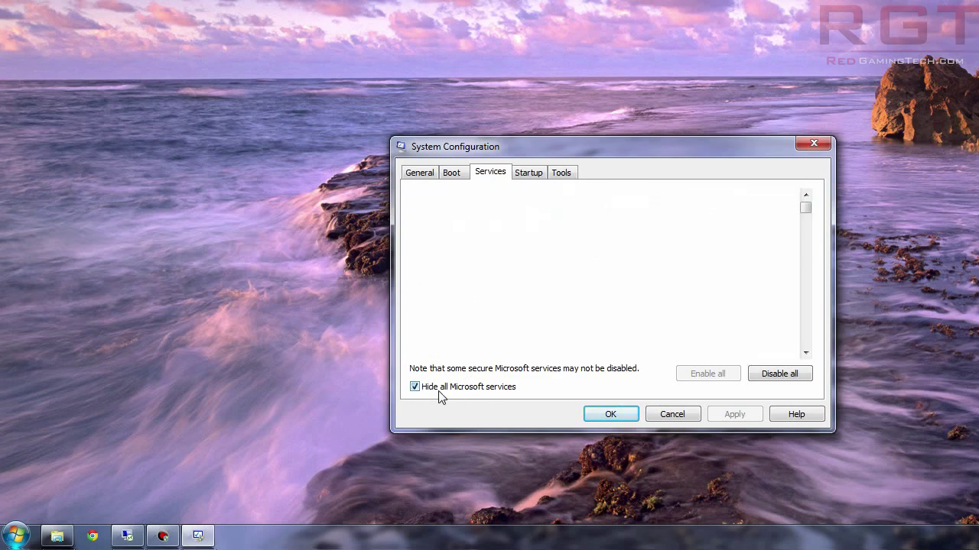
# Step: On the Tools tab, select Action Center and Computer Management while scrolling the tools list
pyautogui.click(556, 175)
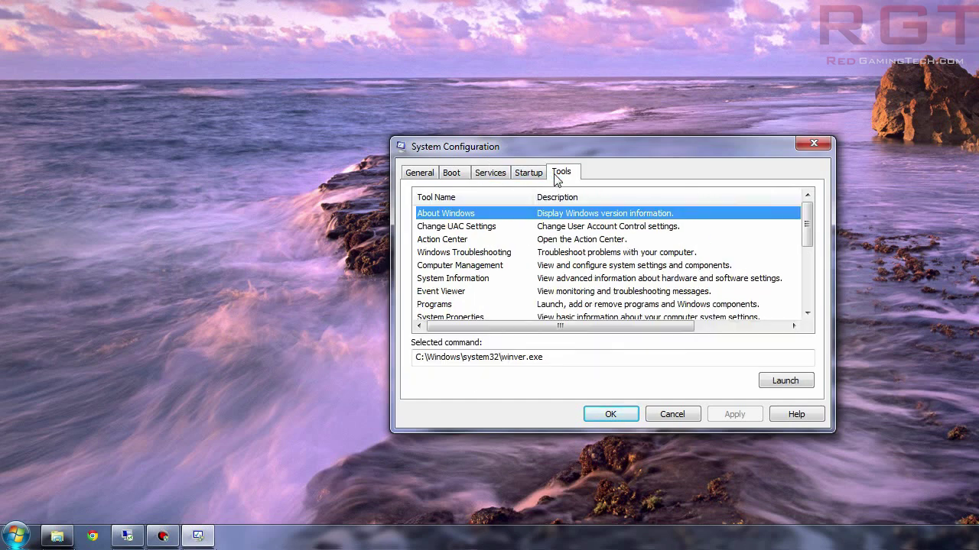
pyautogui.click(506, 240)
pyautogui.scroll(-1, 507, 246)
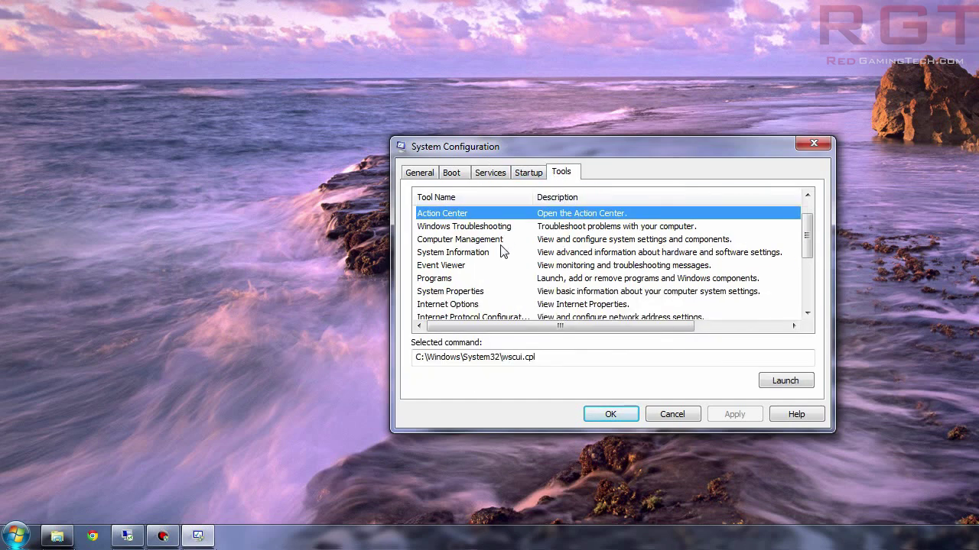
pyautogui.scroll(1, 501, 247)
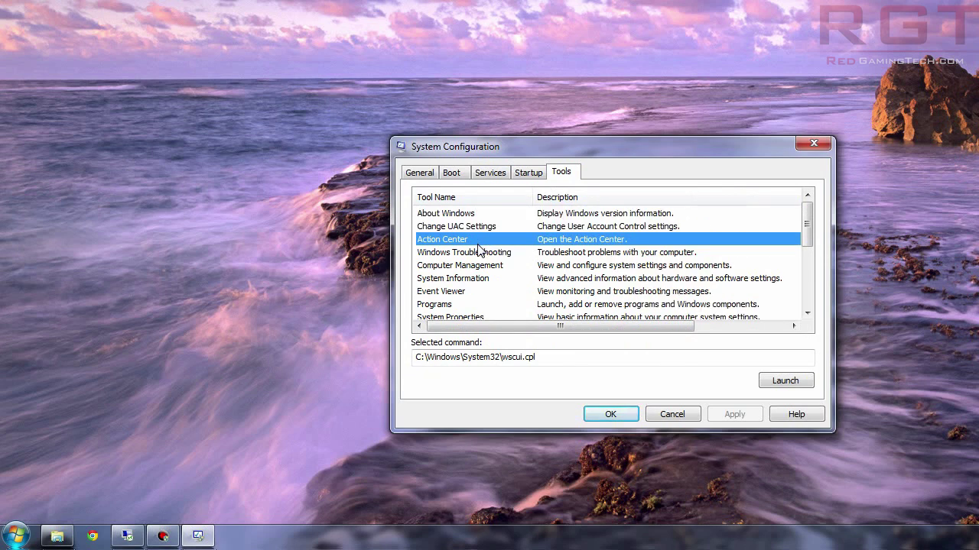
pyautogui.click(457, 267)
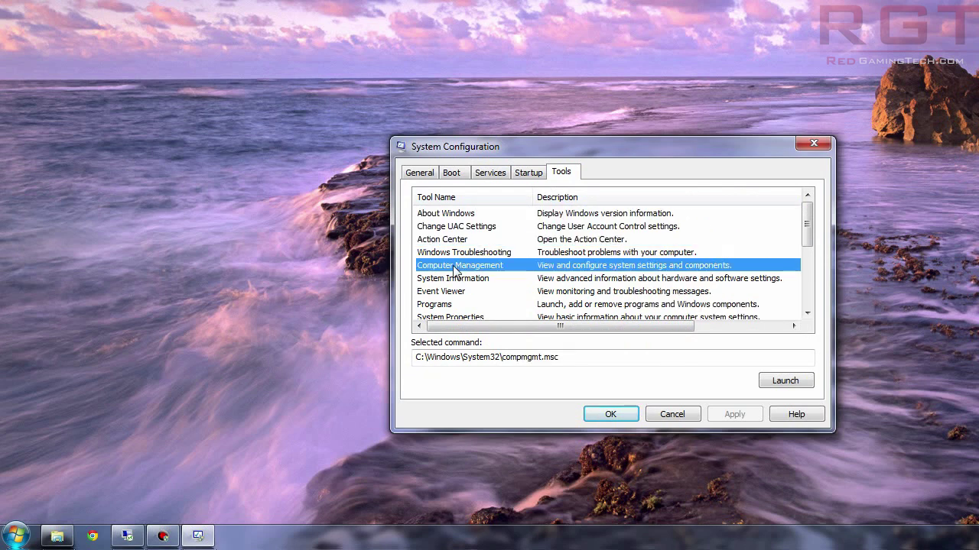
pyautogui.scroll(-1, 448, 284)
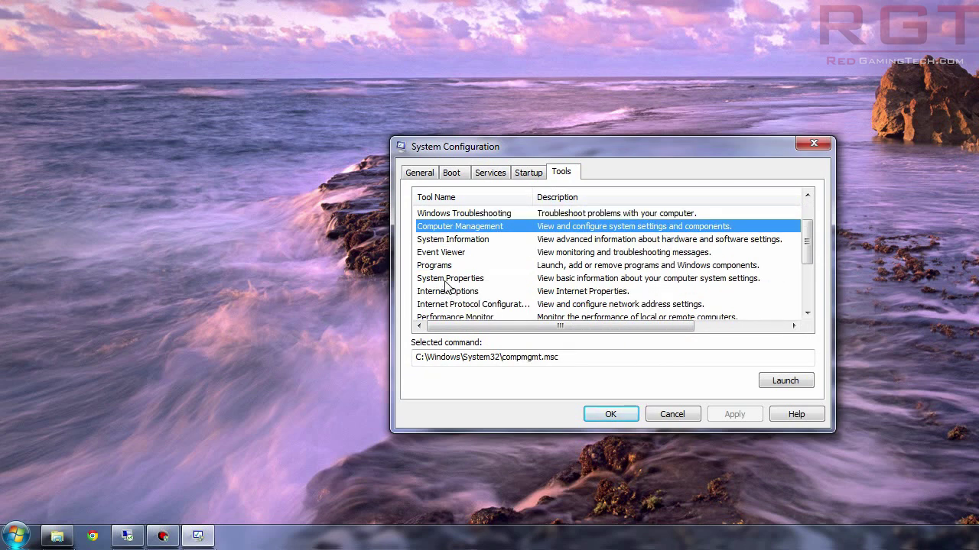
pyautogui.scroll(-1, 448, 284)
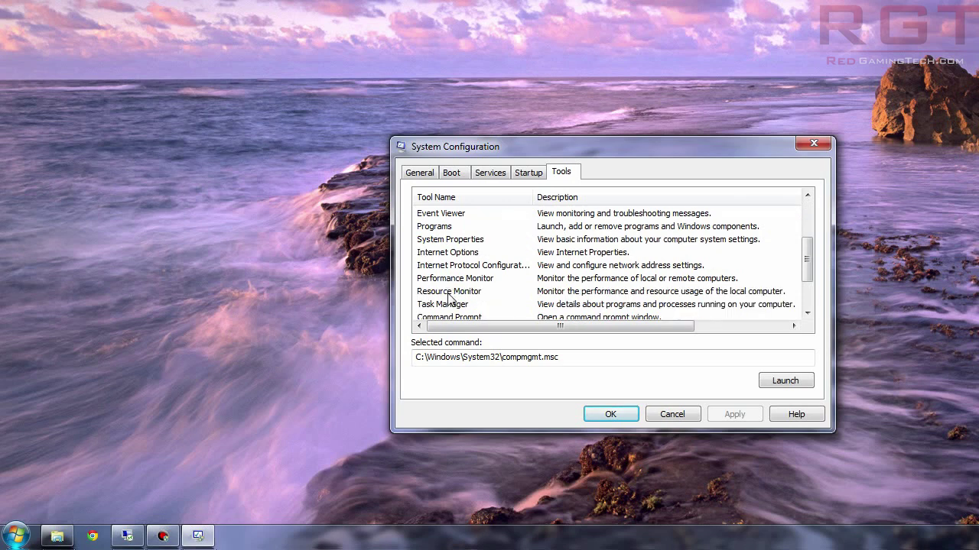
pyautogui.scroll(-1, 451, 294)
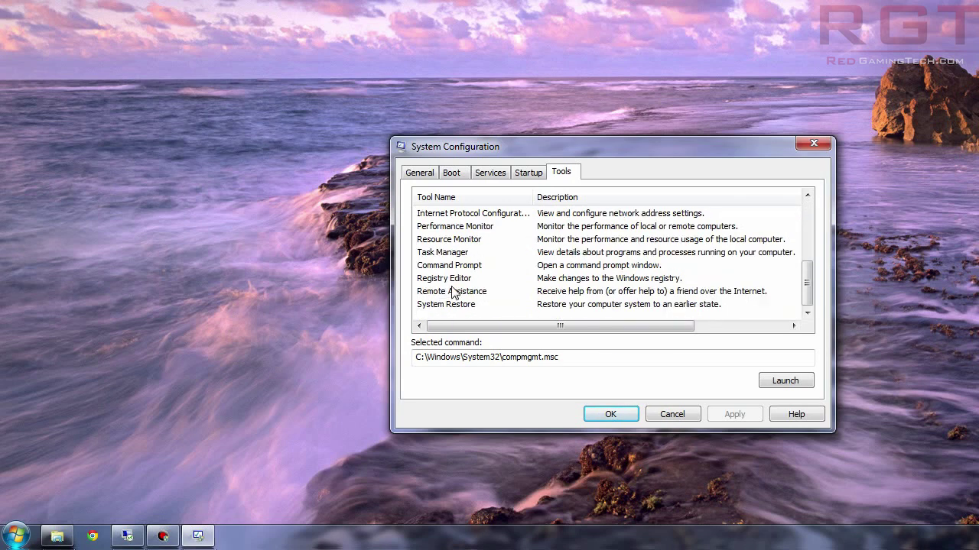
pyautogui.scroll(2, 468, 272)
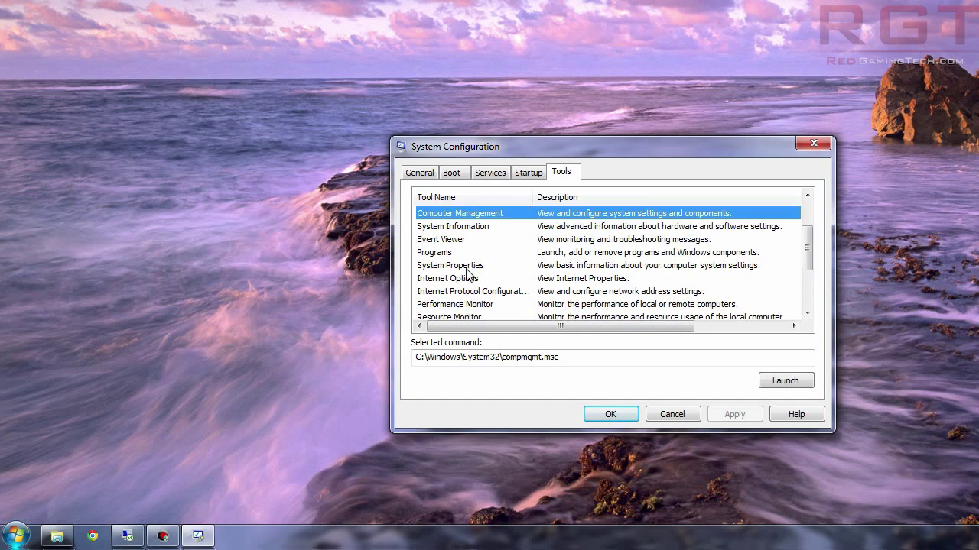
pyautogui.scroll(2, 487, 293)
# Step: Review the Startup tab list, selecting the KiesHelper and Steam entries
pyautogui.click(527, 176)
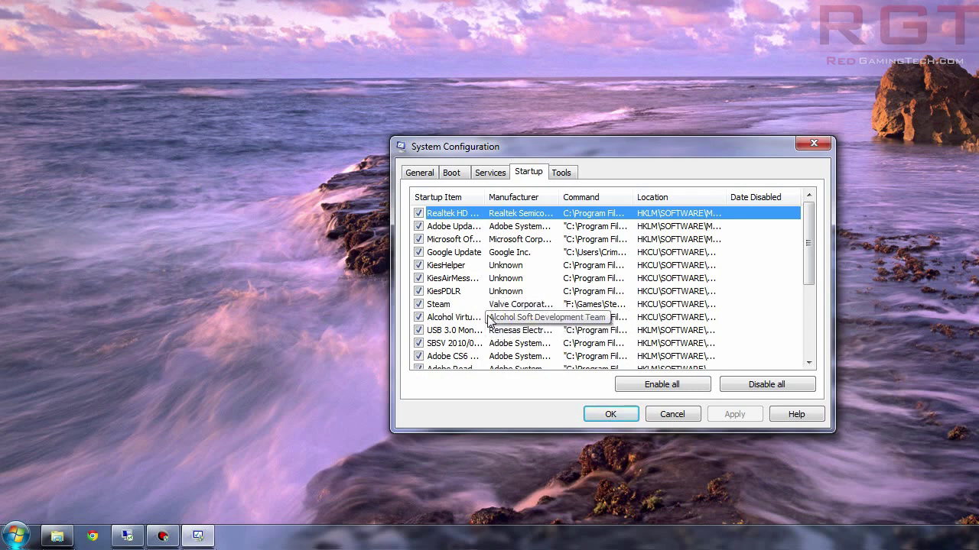
pyautogui.scroll(-4, 490, 319)
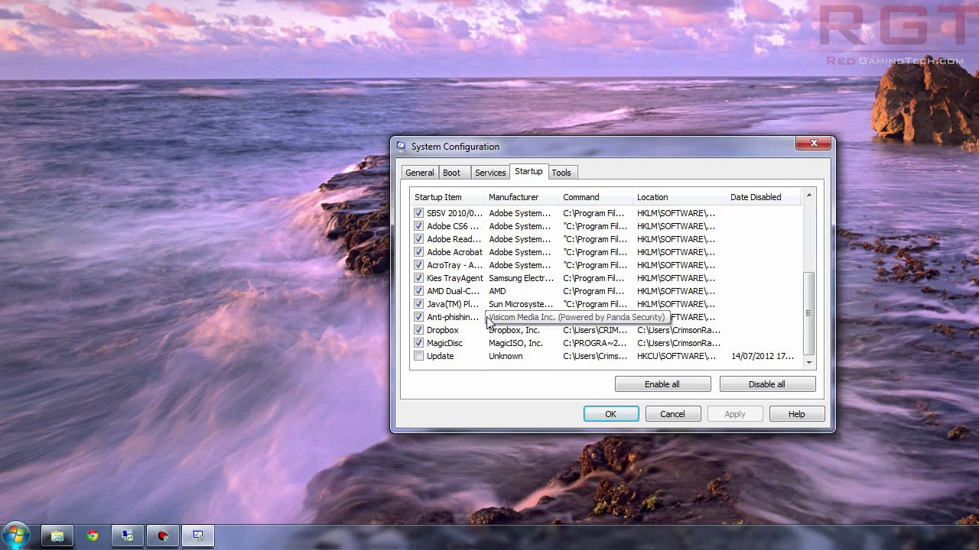
pyautogui.scroll(4, 489, 320)
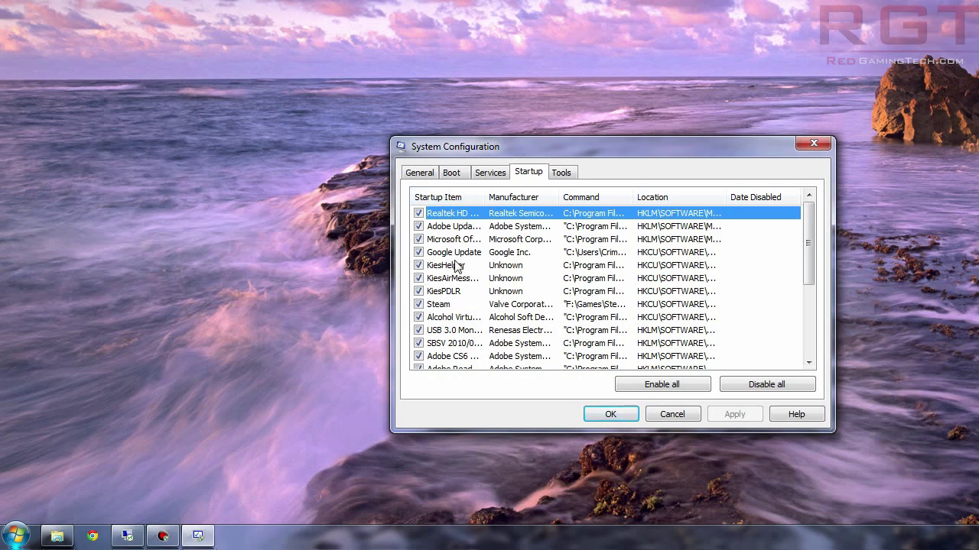
pyautogui.click(449, 267)
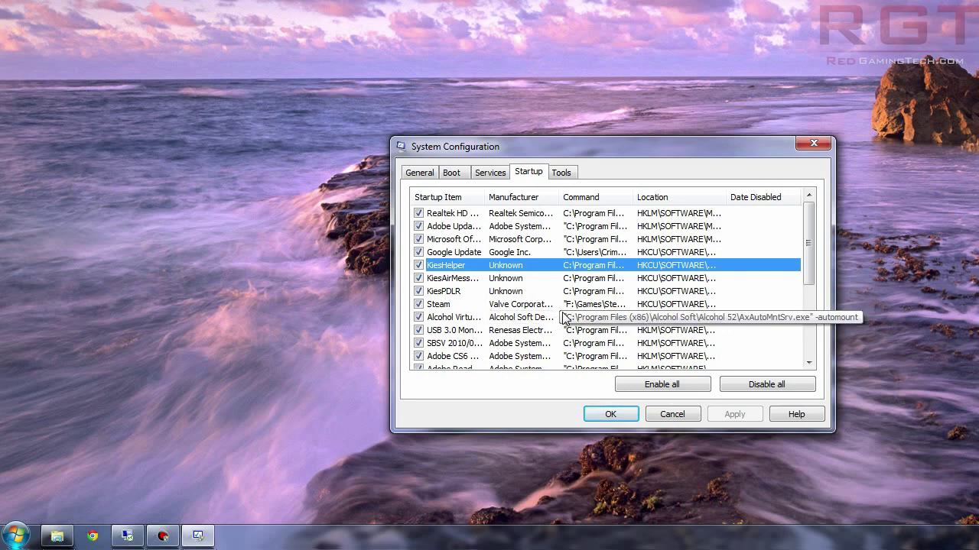
pyautogui.click(446, 306)
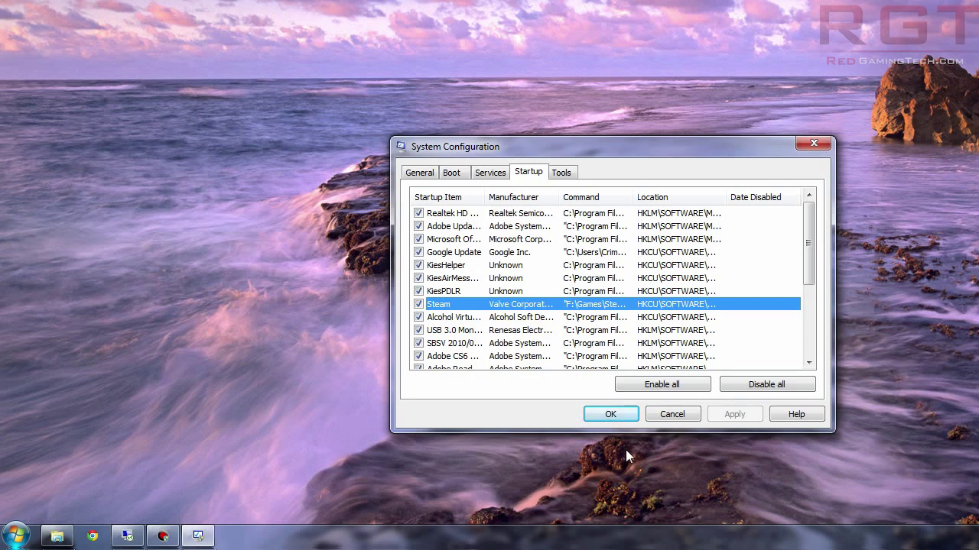
pyautogui.click(497, 173)
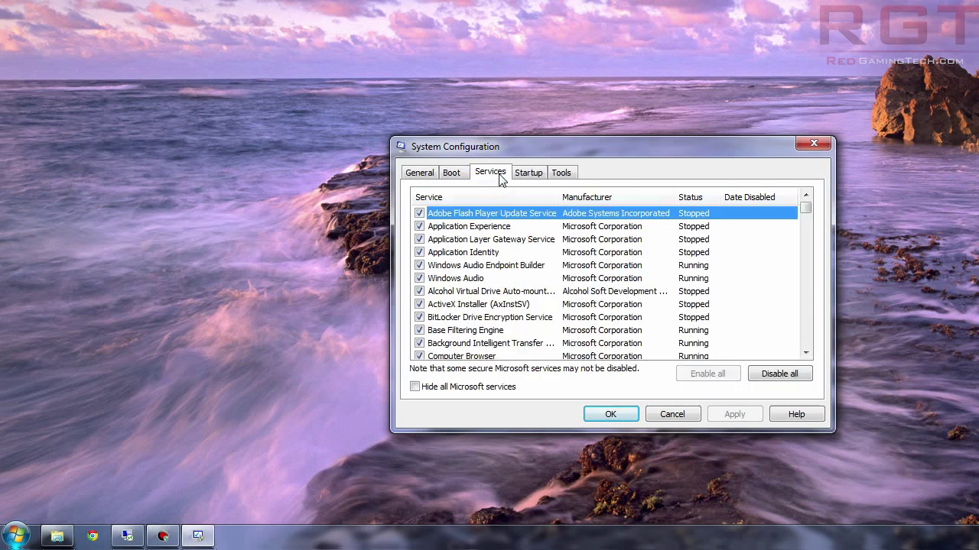
pyautogui.click(451, 173)
pyautogui.click(528, 174)
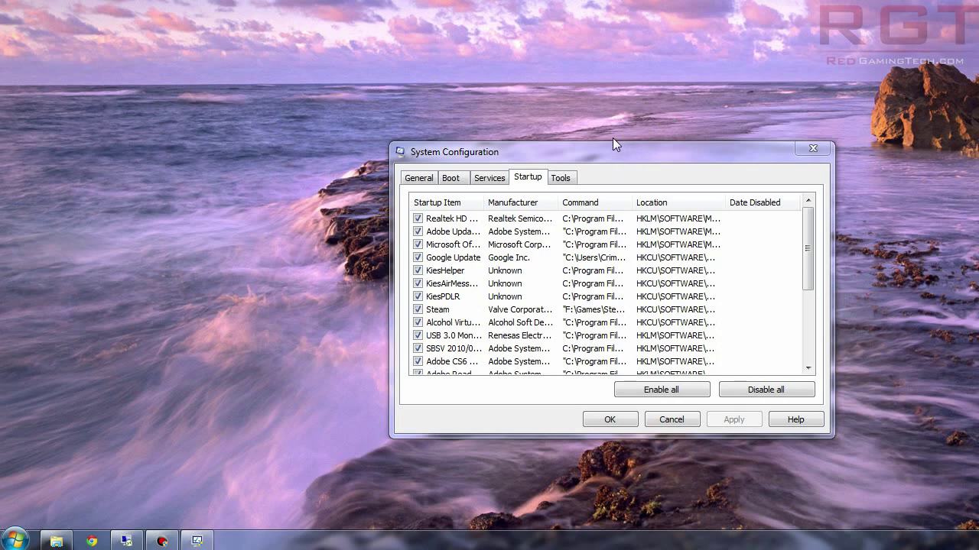
# Step: Move the dialog up and left, then scroll the startup list down and back up
pyautogui.moveTo(607, 146); pyautogui.dragTo(529, 127)
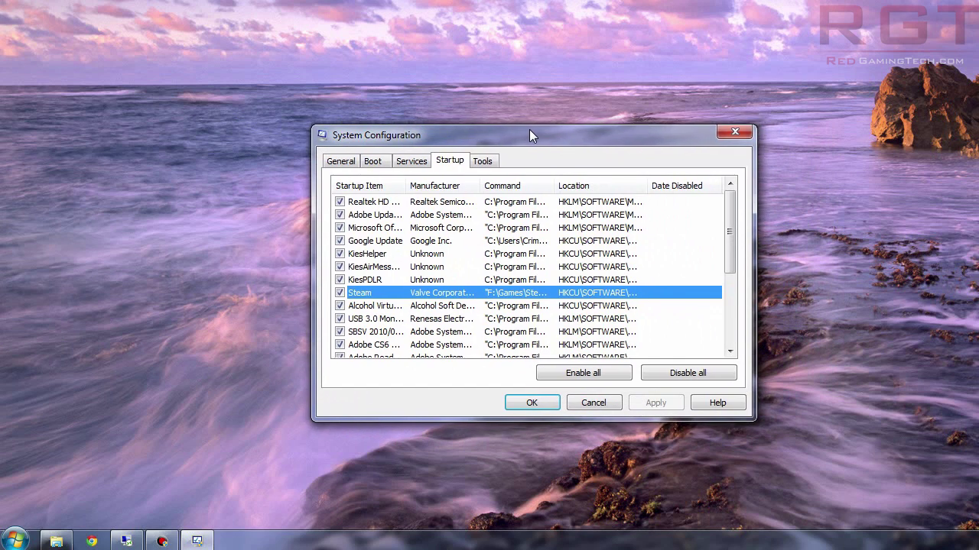
pyautogui.scroll(-3, 605, 295)
pyautogui.scroll(3, 589, 295)
pyautogui.scroll(-4, 570, 294)
pyautogui.scroll(3, 563, 296)
# Step: Close System Configuration and drag a selection box across the empty desktop
pyautogui.click(738, 132)
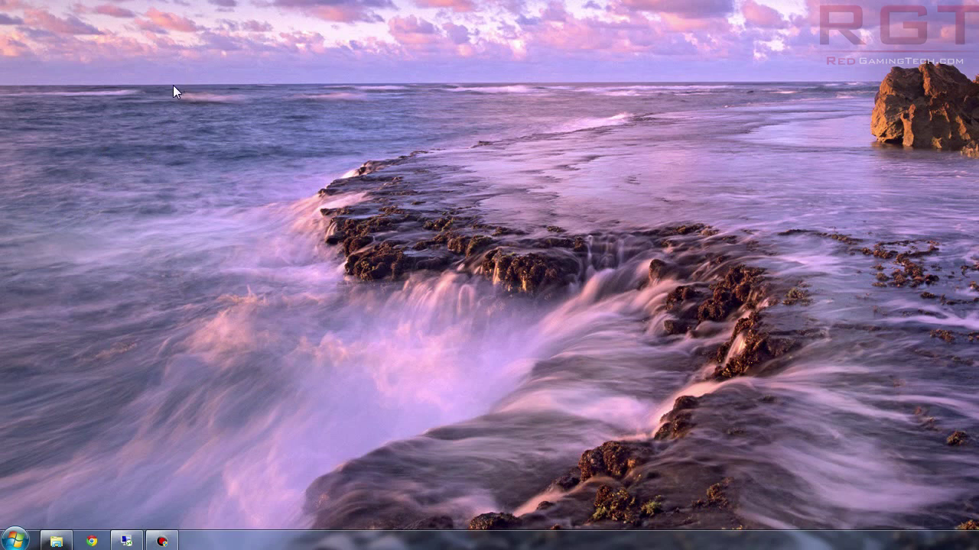
pyautogui.moveTo(173, 85); pyautogui.dragTo(320, 425)
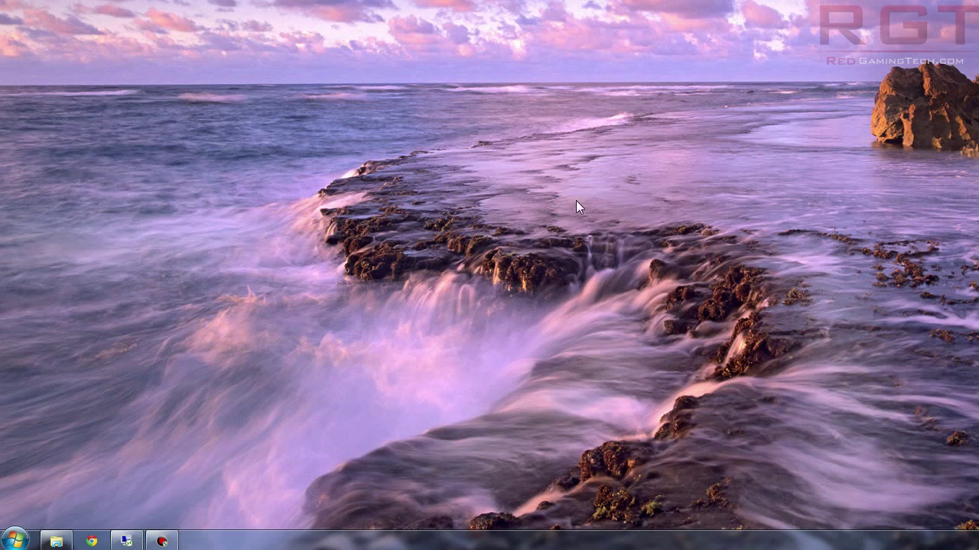